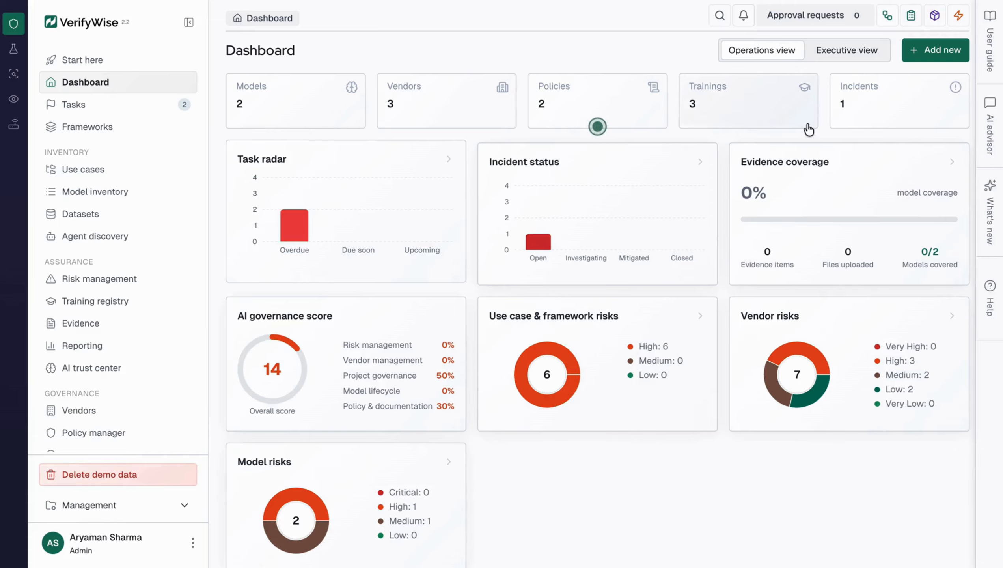
Step: Create a new automation and name it "High risk on resume screening"
left_click(968, 29)
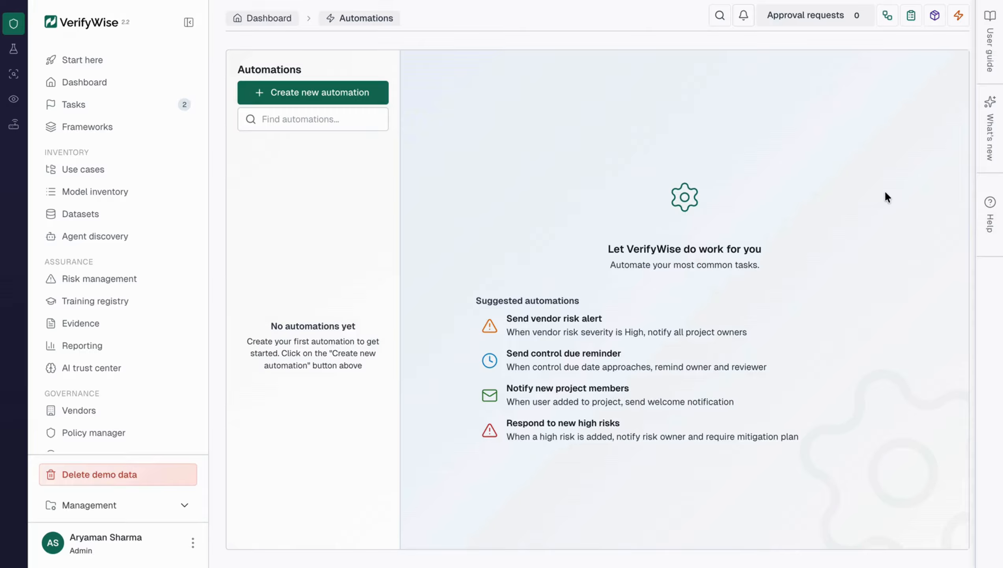
left_click(344, 95)
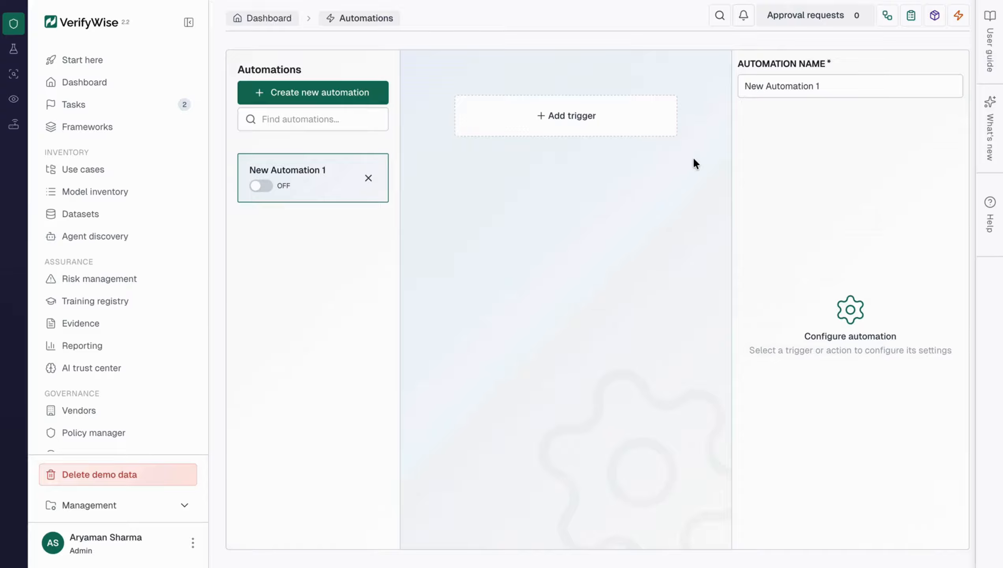
left_click(854, 86)
key("ctrl+a")
type("High")
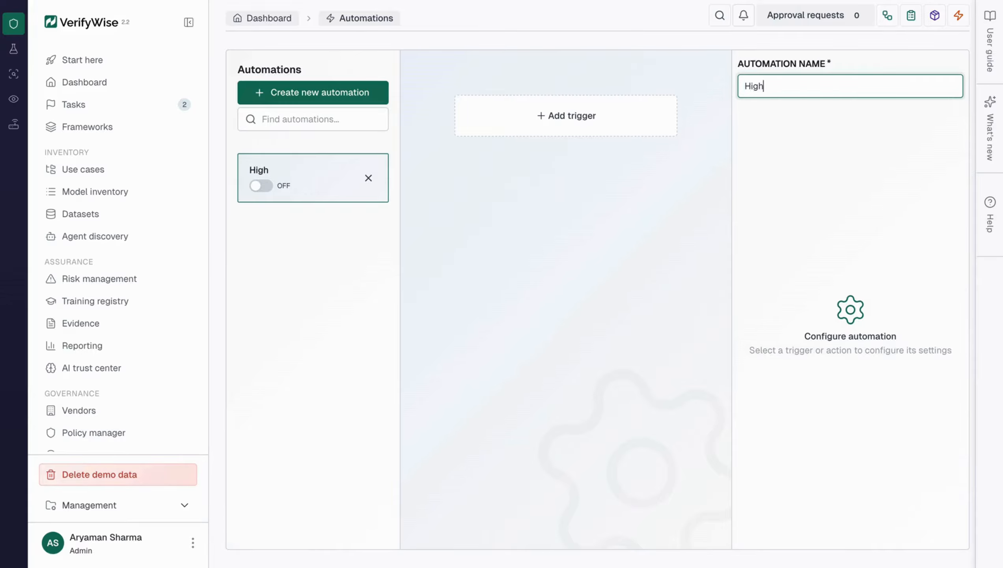
type(" risk on resume screenin")
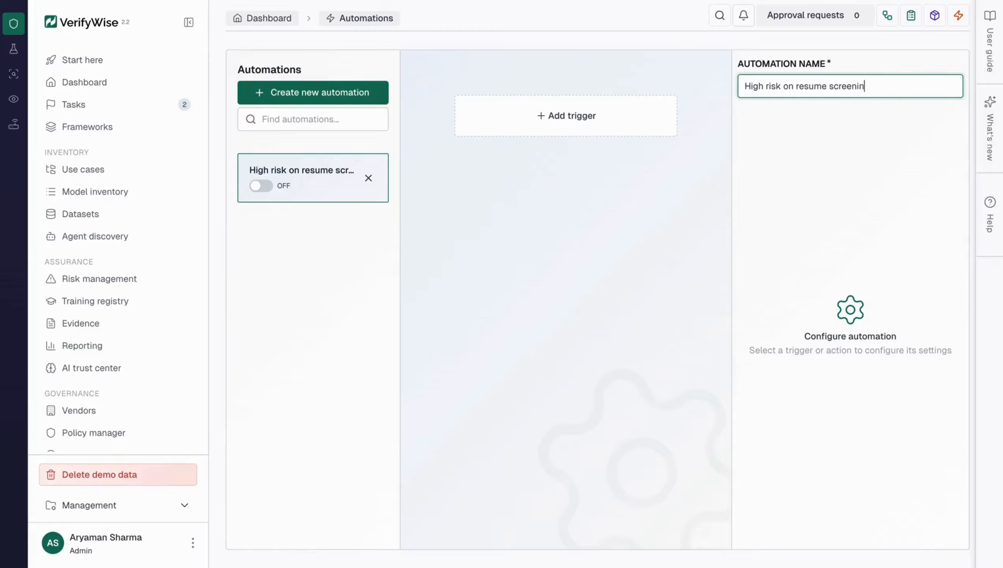
type("g")
Step: Extend the automation's name with "-> notify owner"
left_click(859, 149)
left_click(876, 87)
type("0>")
key("BackSpace")
key("BackSpace")
key("BackSpace")
type("-> notid")
key("BackSpace")
type("fy owner")
left_click(842, 185)
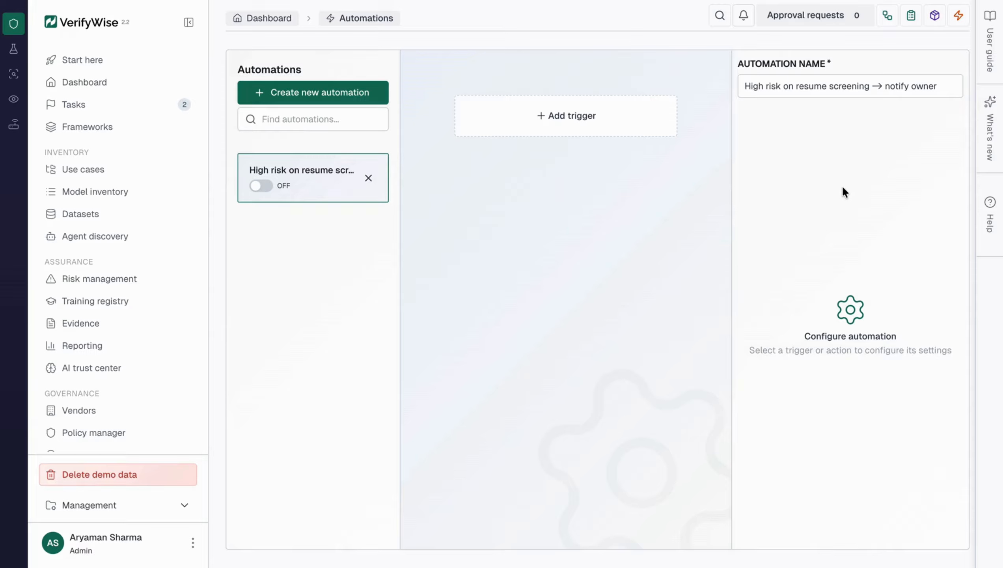
Step: Add the trigger "When a risk is changed" with Added as the type of change
left_click(657, 133)
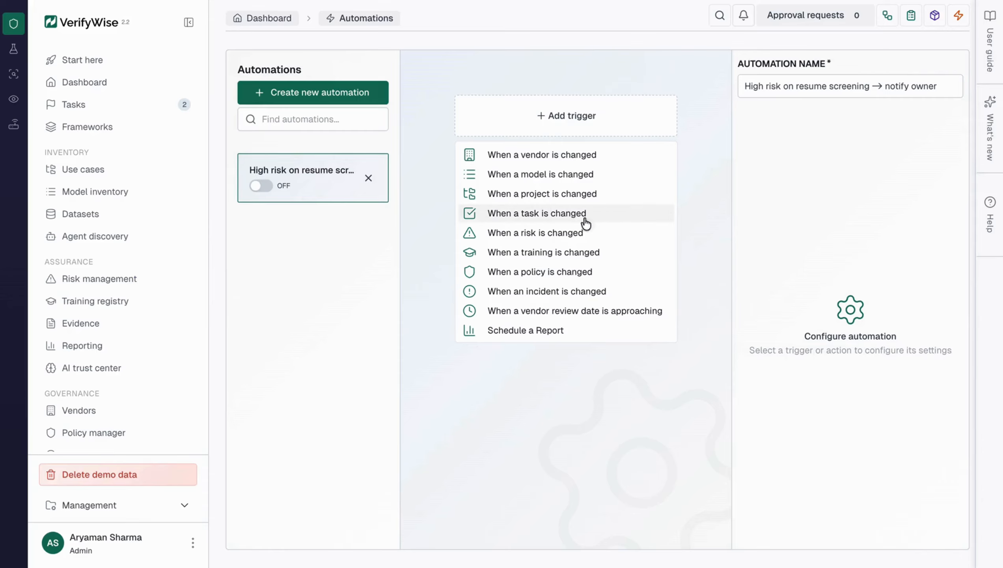
left_click(580, 235)
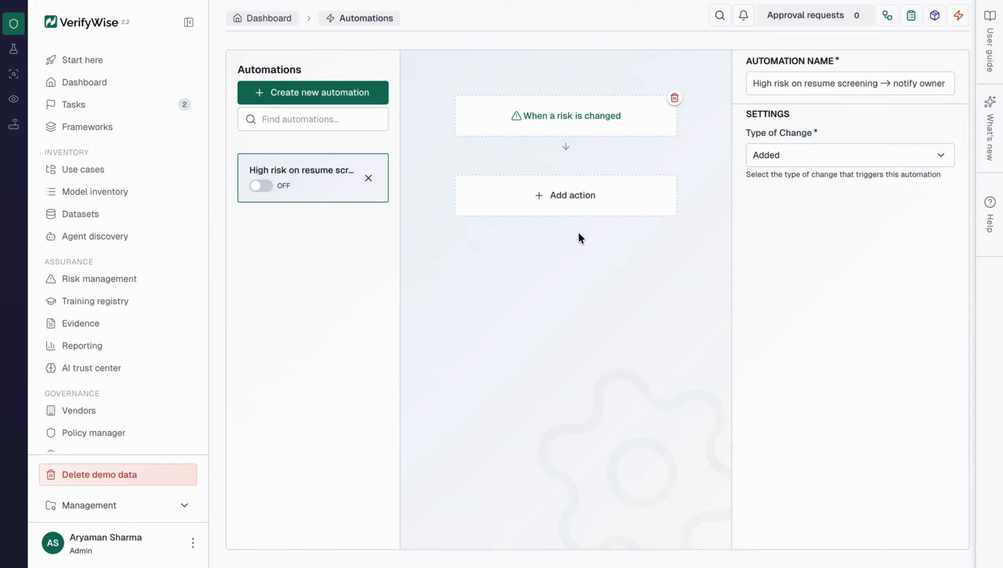
left_click(836, 156)
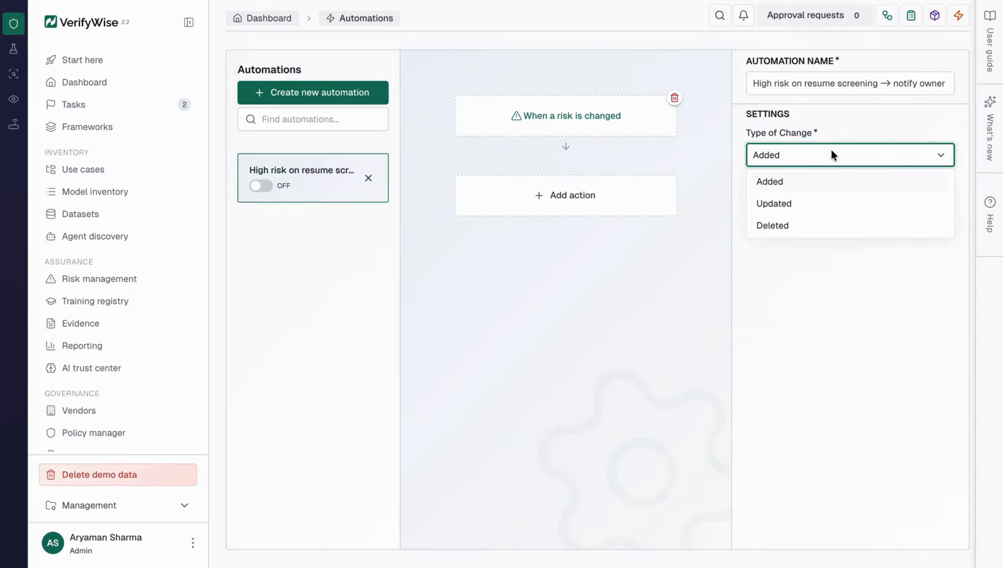
left_click(811, 182)
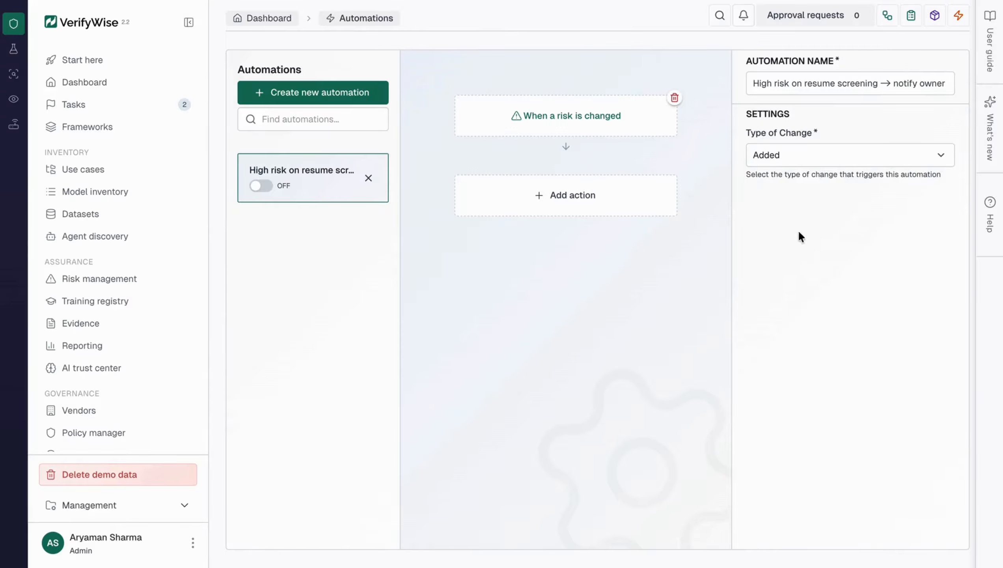
left_click(837, 155)
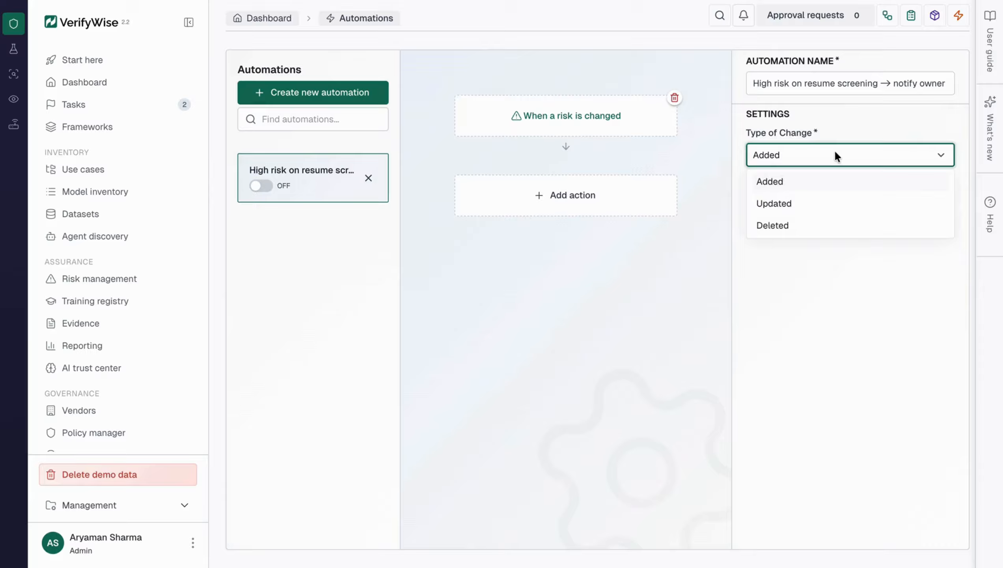
left_click(813, 182)
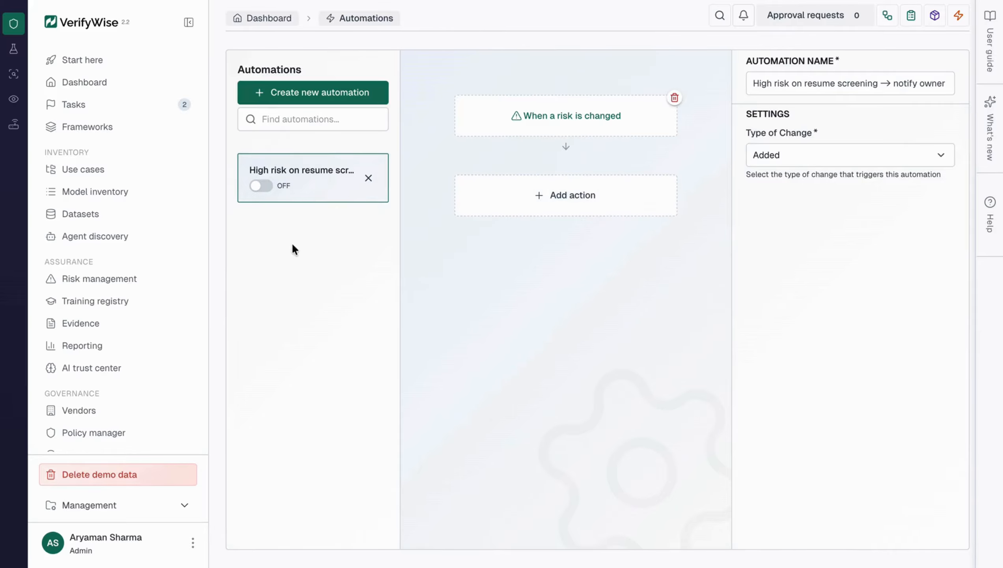
Step: Add a Send Email Notification action after the risk trigger
left_click(598, 187)
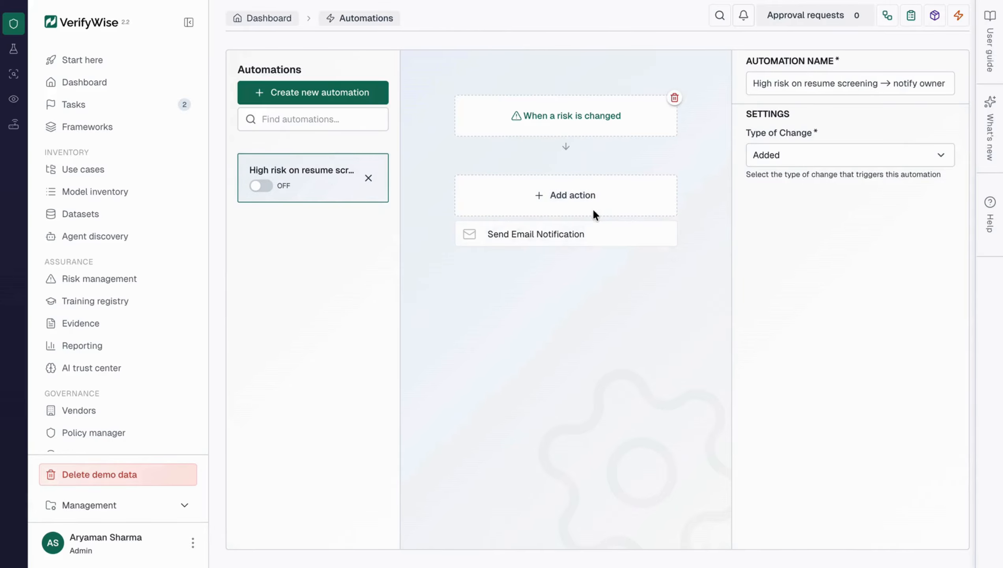
left_click(579, 267)
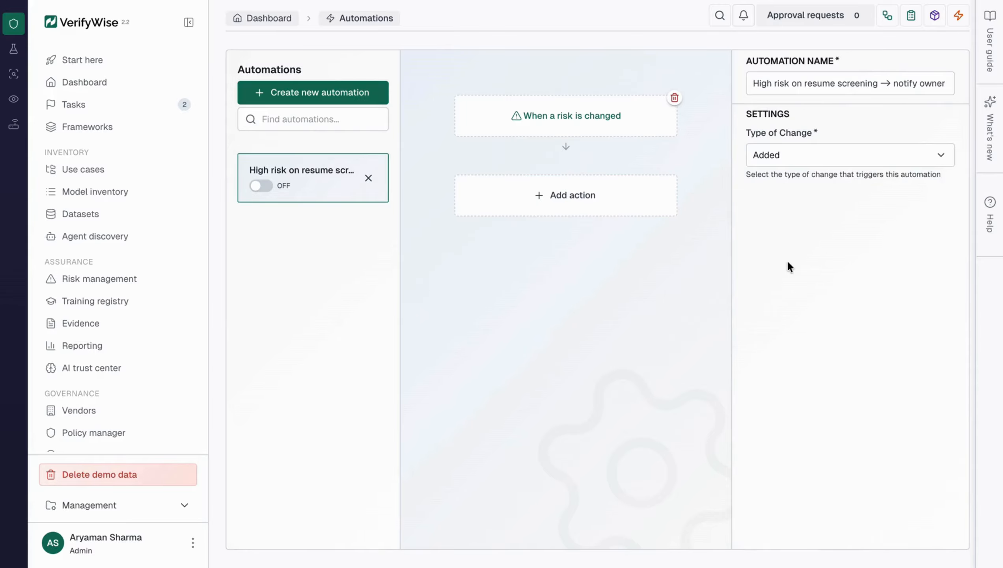
left_click(544, 216)
left_click(545, 234)
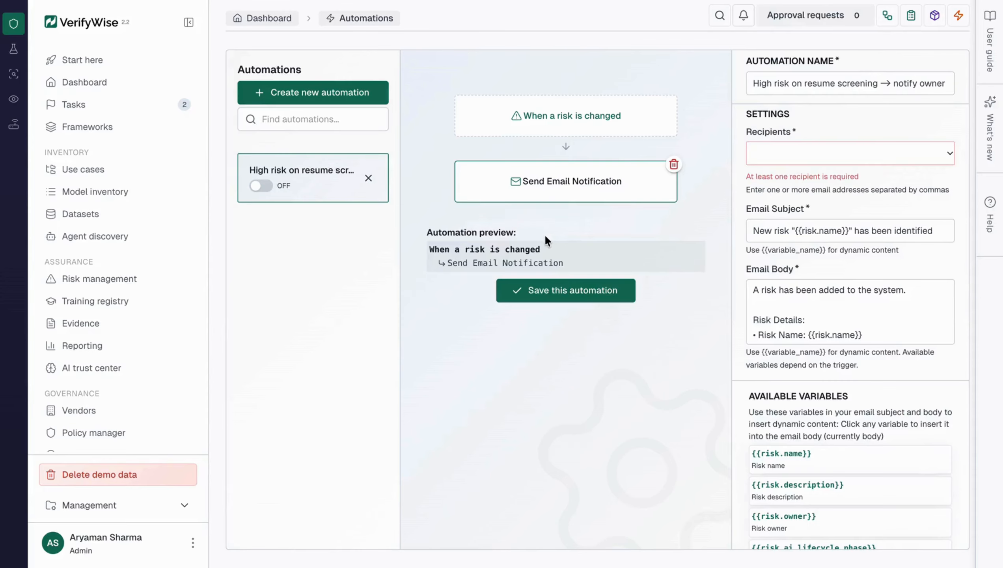
Step: Select the admin user as recipient of the email notification
scroll(786, 199, "down", 8)
scroll(786, 199, "up", 8)
left_click(811, 163)
left_click(806, 199)
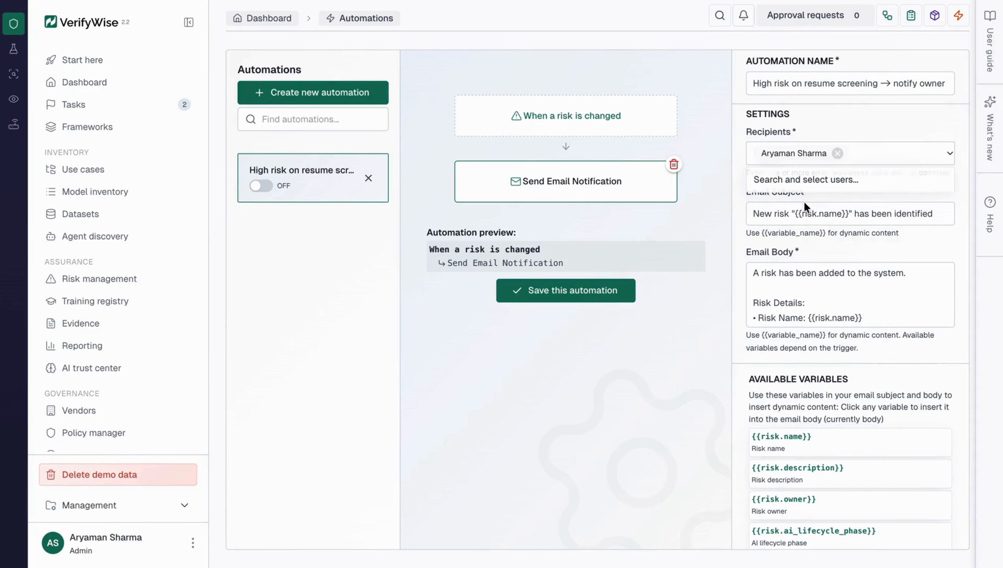
Step: Examine the notification's email subject, the full body template and the variables available for it
scroll(823, 186, "down", 1)
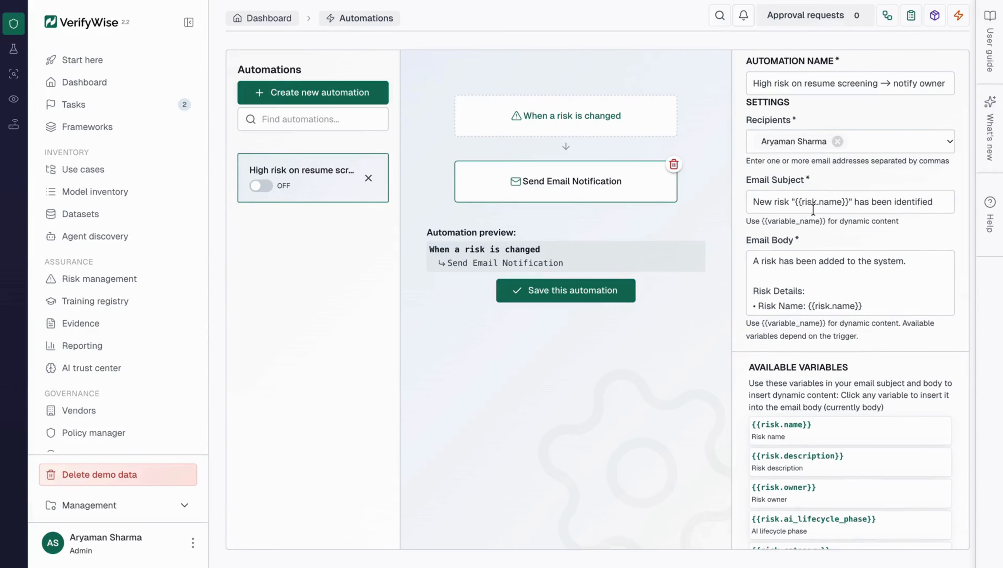
scroll(785, 218, "down", 5)
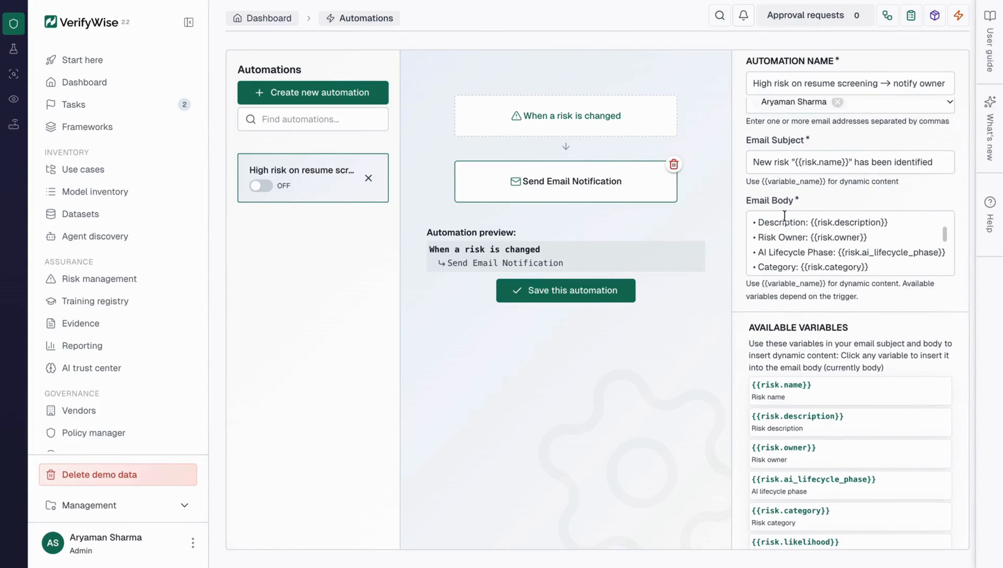
scroll(785, 218, "down", 3)
scroll(785, 218, "up", 10)
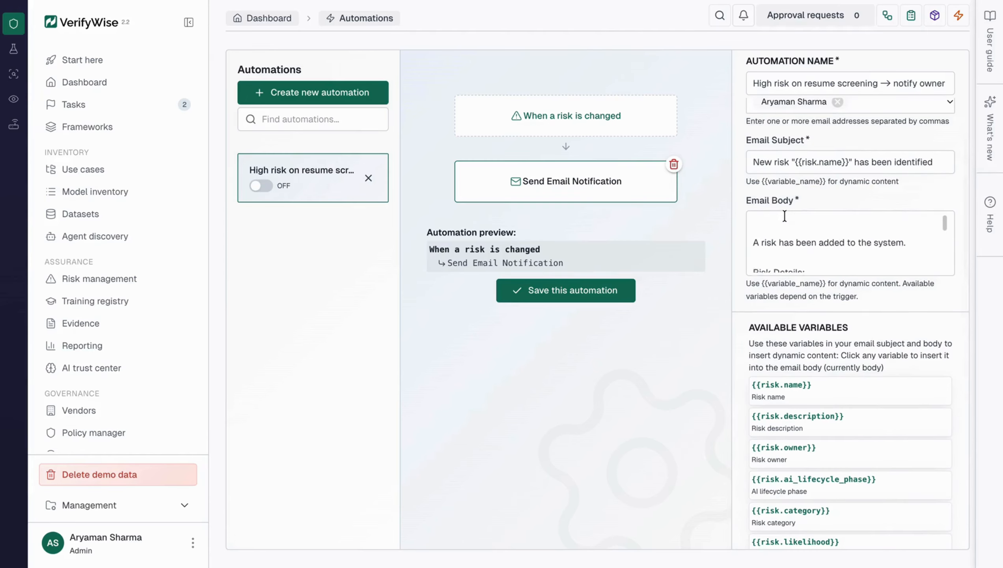
scroll(775, 247, "down", 8)
scroll(774, 247, "up", 3)
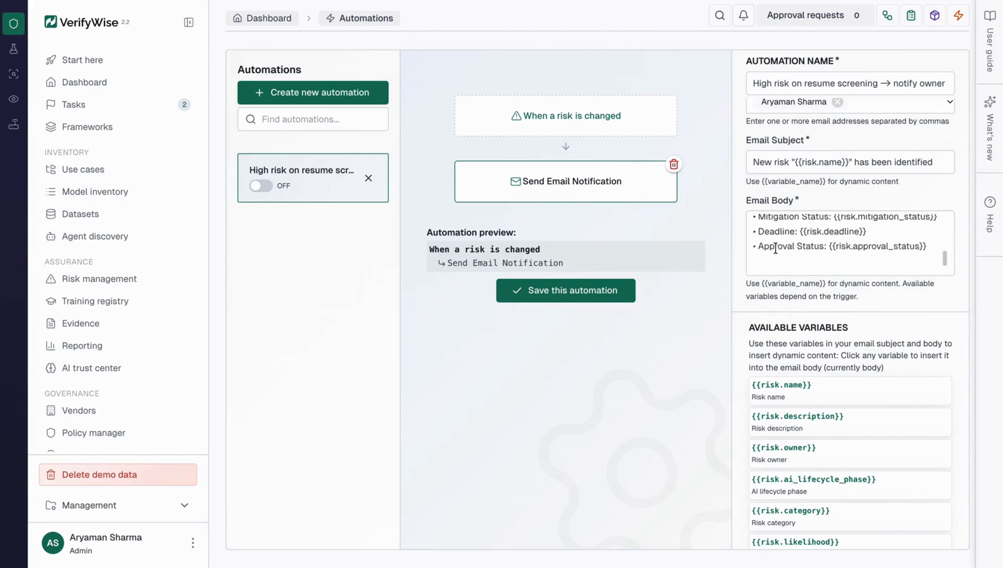
scroll(774, 247, "up", 5)
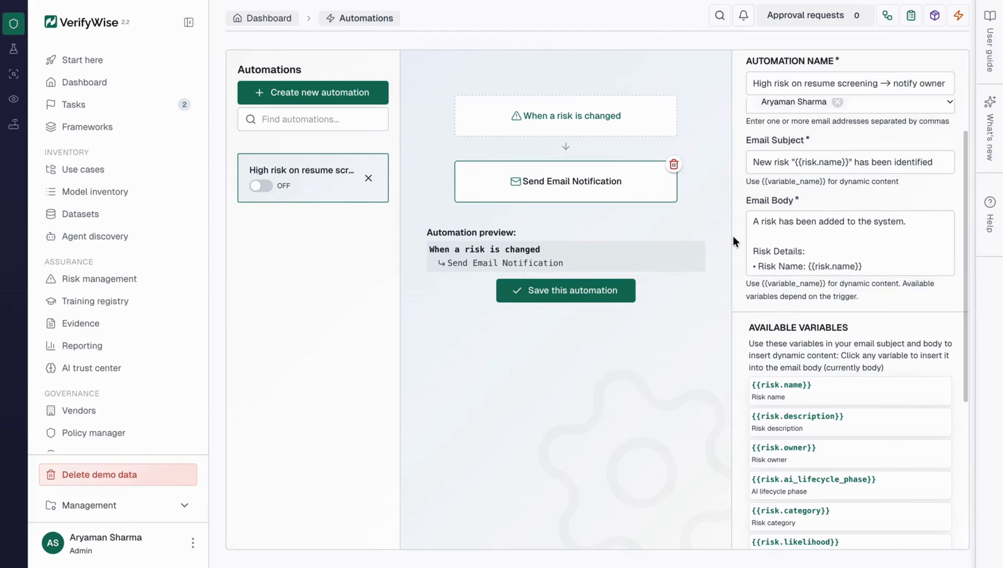
scroll(733, 235, "down", 1)
scroll(733, 235, "up", 3)
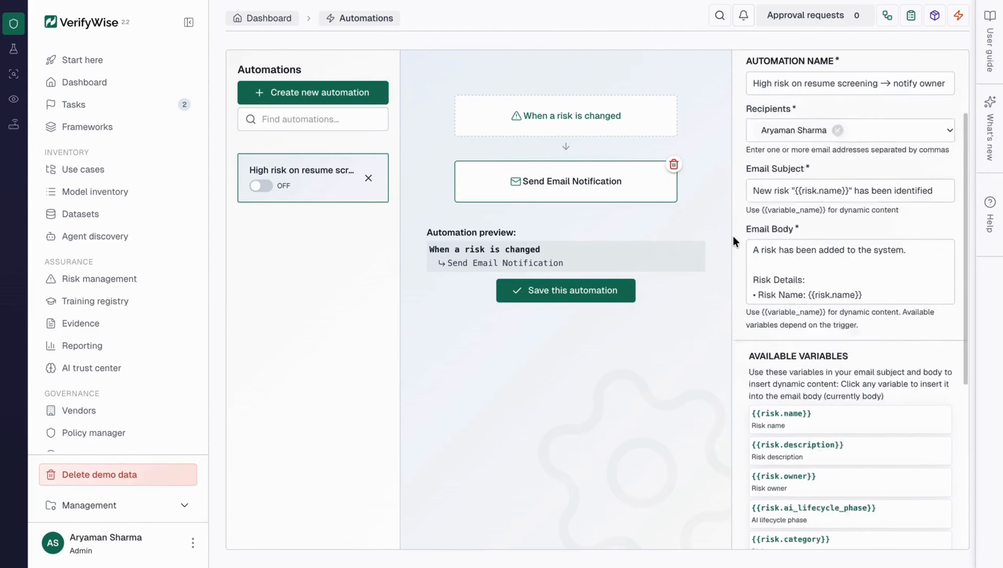
Step: Turn the resume screening automation on and save it
left_click(272, 194)
left_click(261, 186)
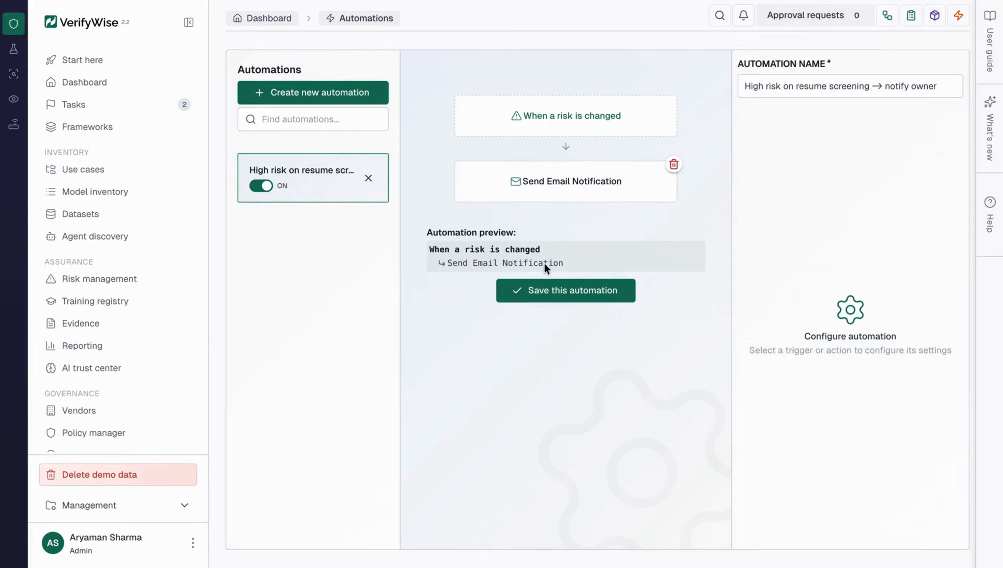
left_click(538, 296)
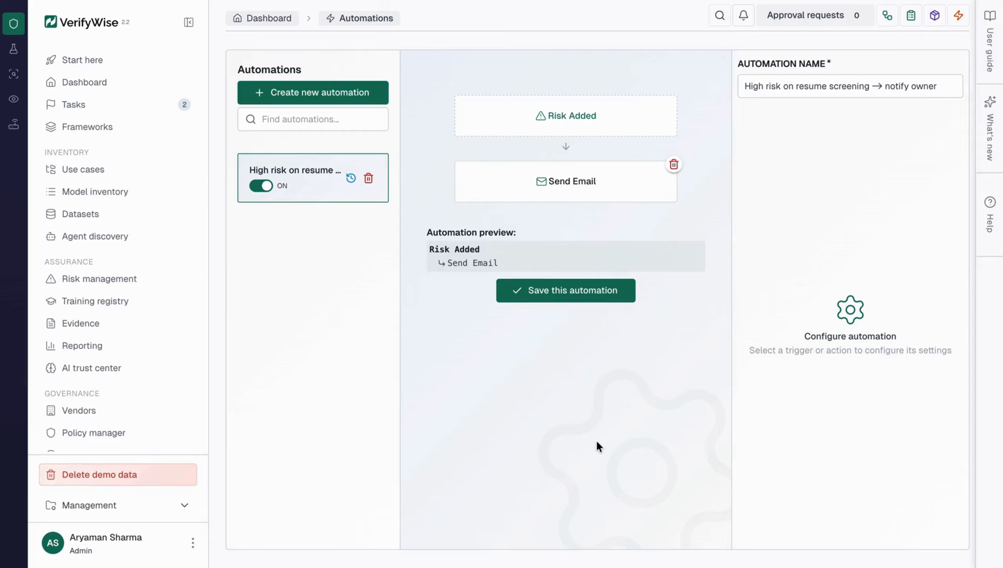
mouse_move(596, 1)
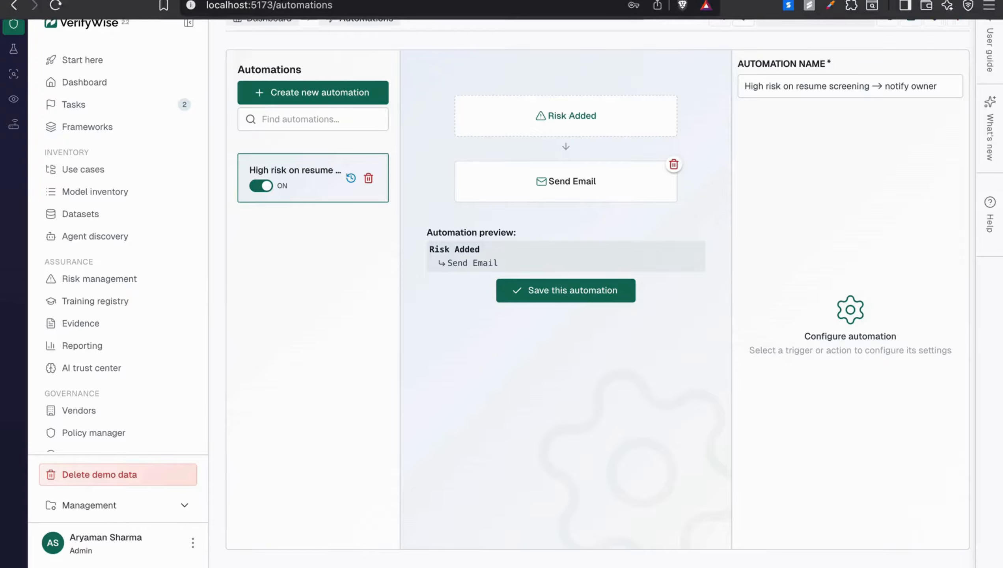